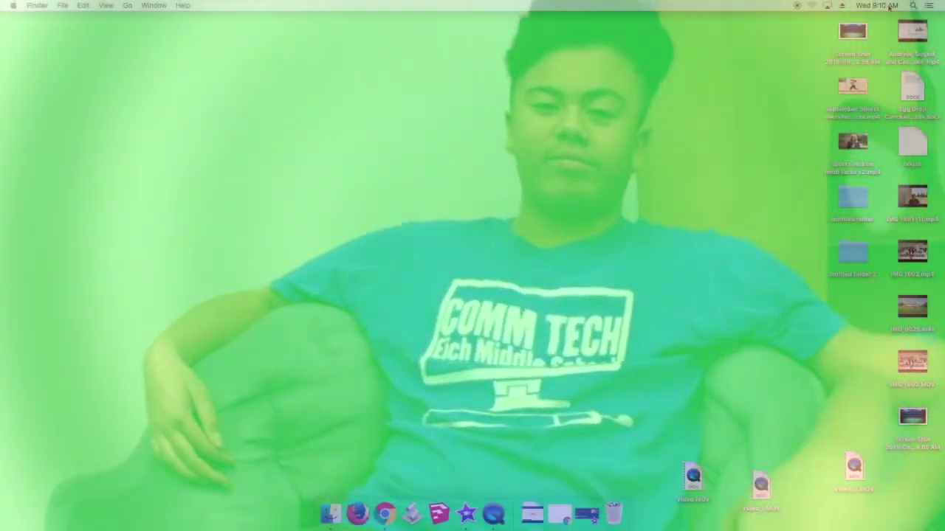
- Launch QuickTime Player from Spotlight by typing 'qu'
key(Return)
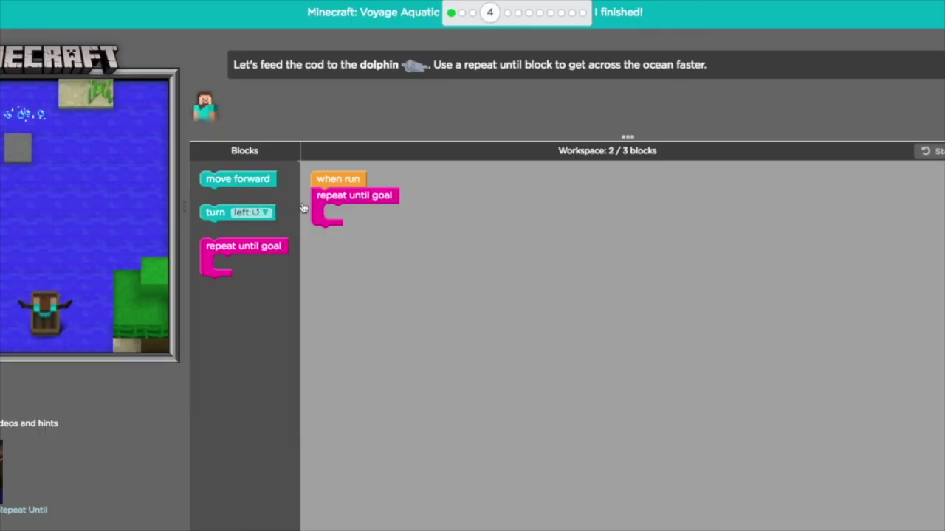
- Snap the move forward block directly under when run, above repeat until goal
drag(295, 192, 382, 201)
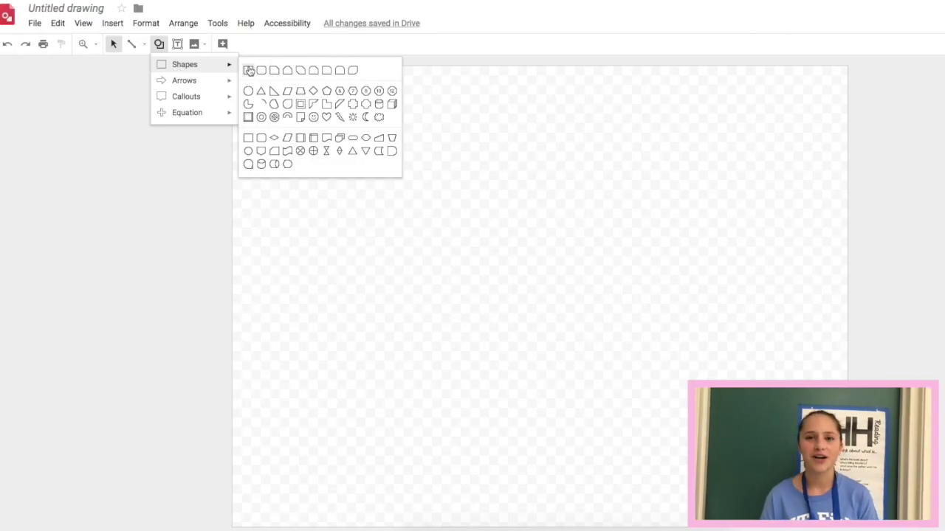
- Draw a rectangle in the upper left of the canvas, type 'Hello' in it and centre the text
click(249, 70)
drag(331, 144, 518, 254)
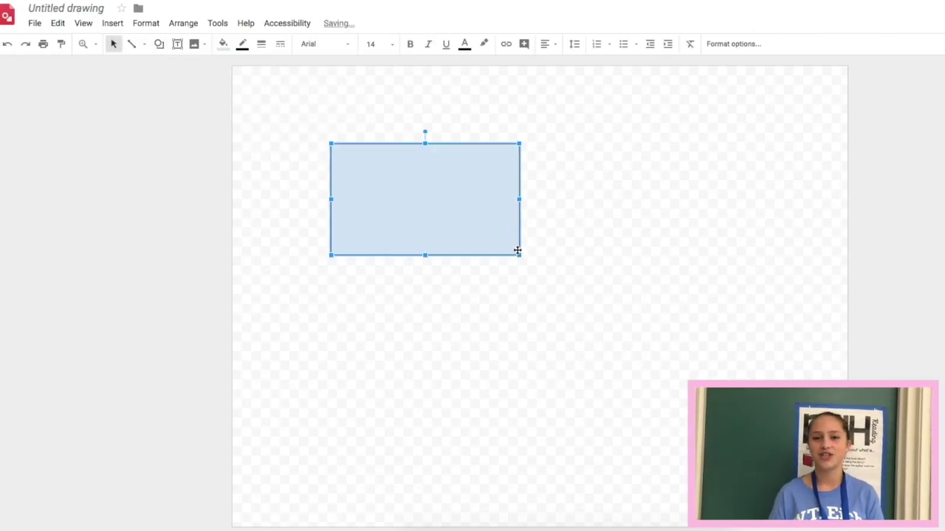
text(Hello)
drag(384, 194, 335, 205)
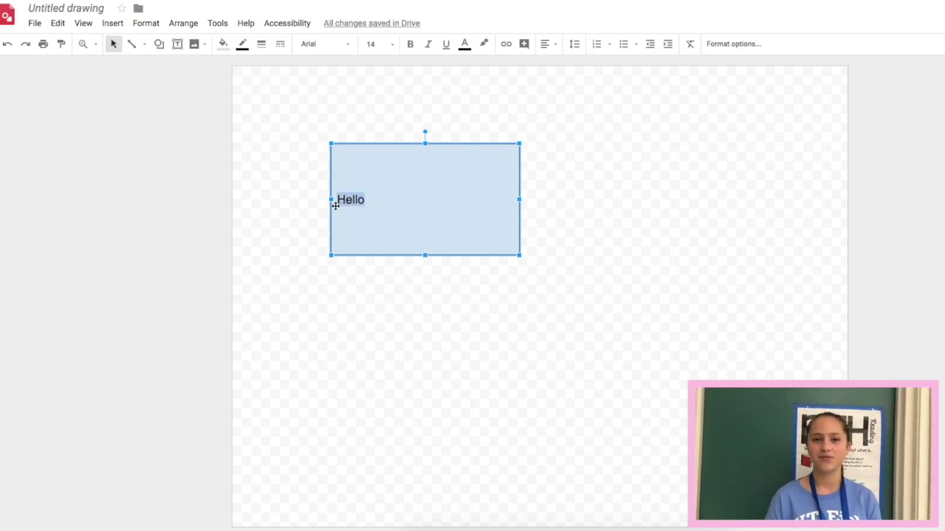
click(544, 43)
click(563, 64)
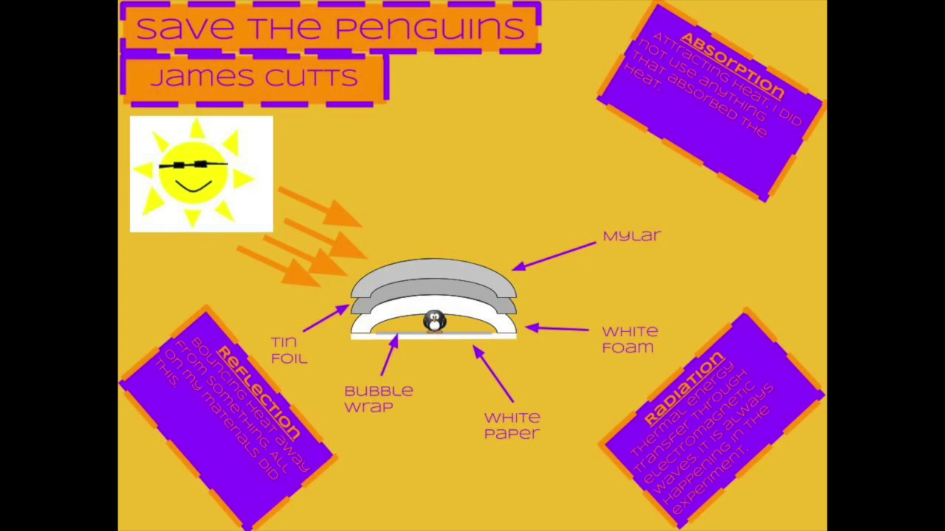
- Title the form 'Comm Tech' and make the first question 'What is your name' as a short answer
text(Comm Tech)
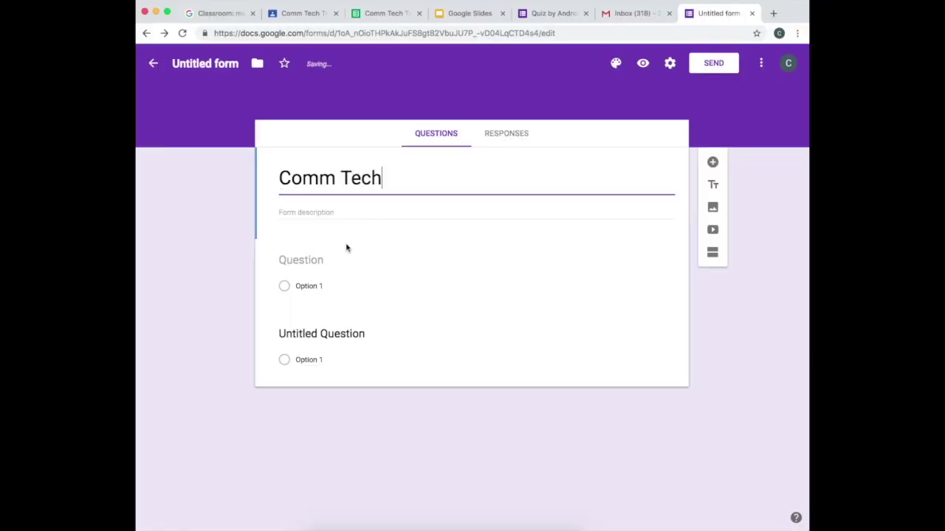
click(330, 265)
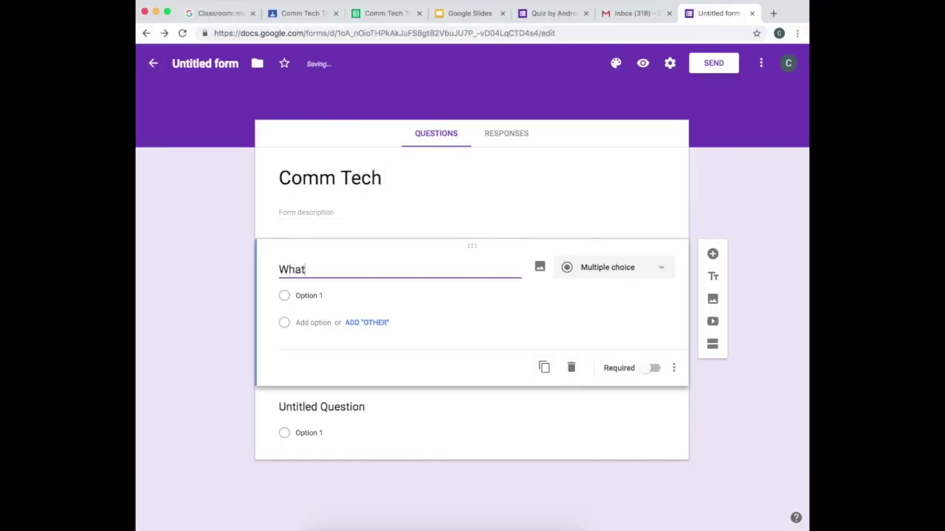
text(me)
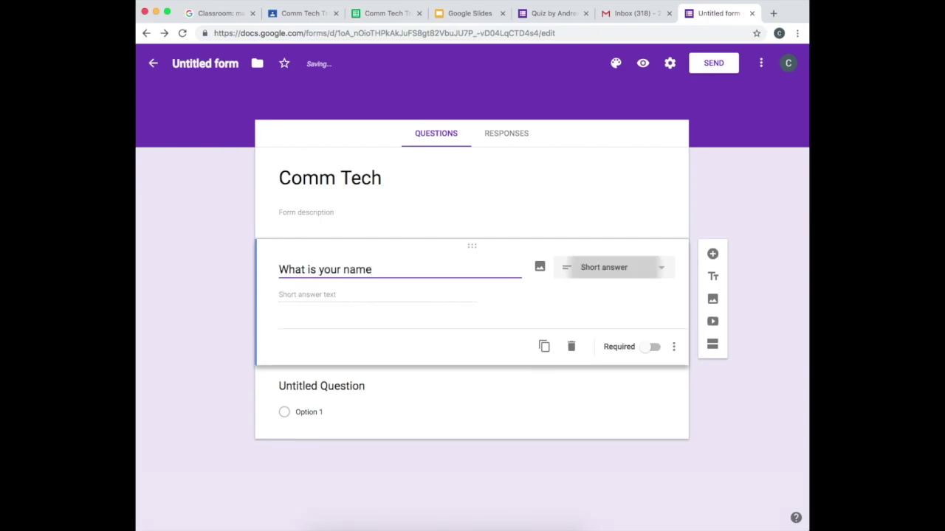
click(660, 267)
click(532, 329)
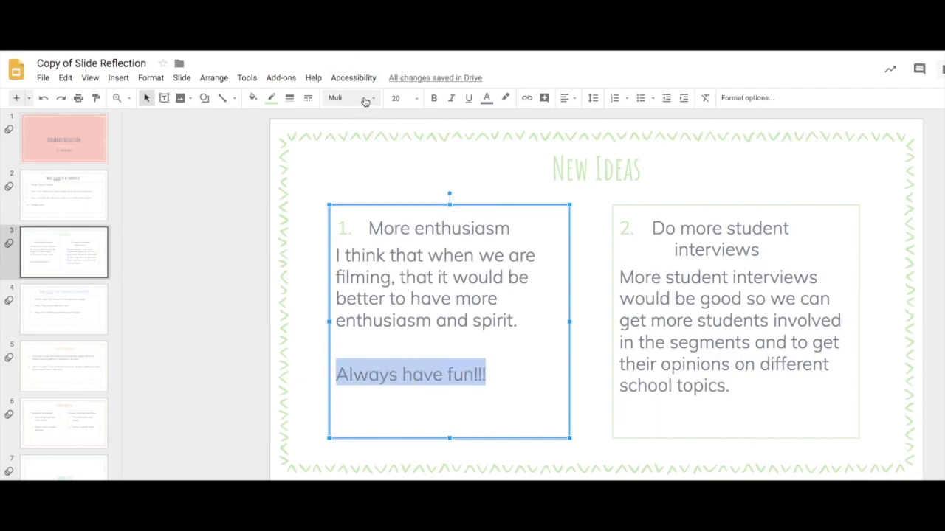
- Set 'Always have fun!!!' to Libre Baskerville, then set Screencastify to record the desktop with the microphone off
click(365, 101)
click(371, 365)
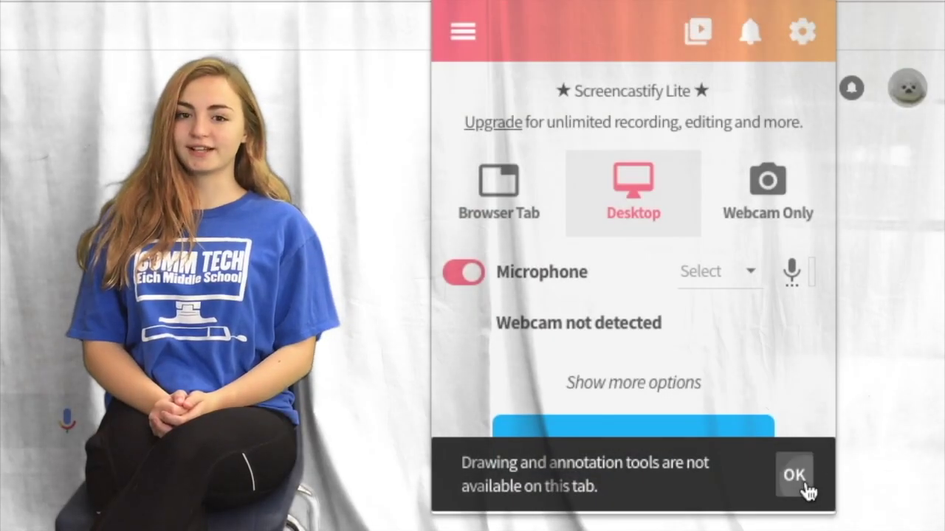
click(805, 486)
click(458, 275)
click(515, 210)
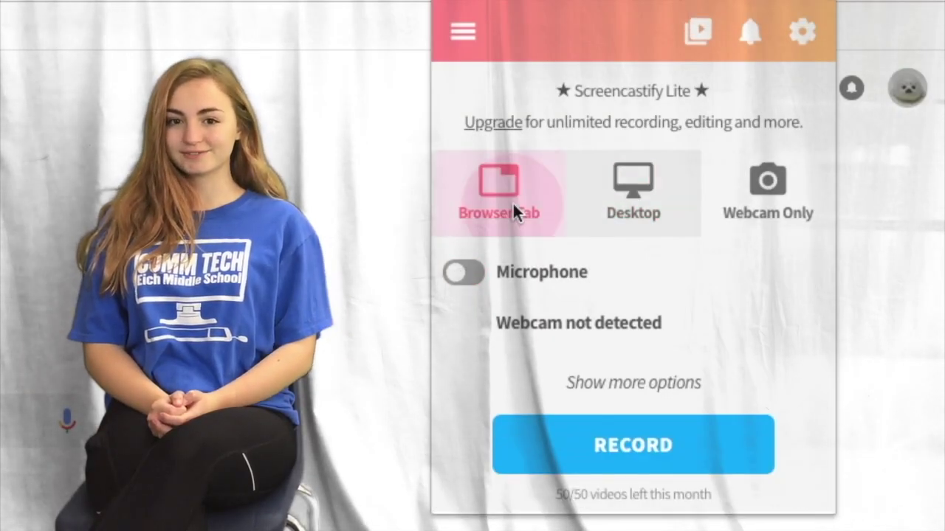
click(632, 209)
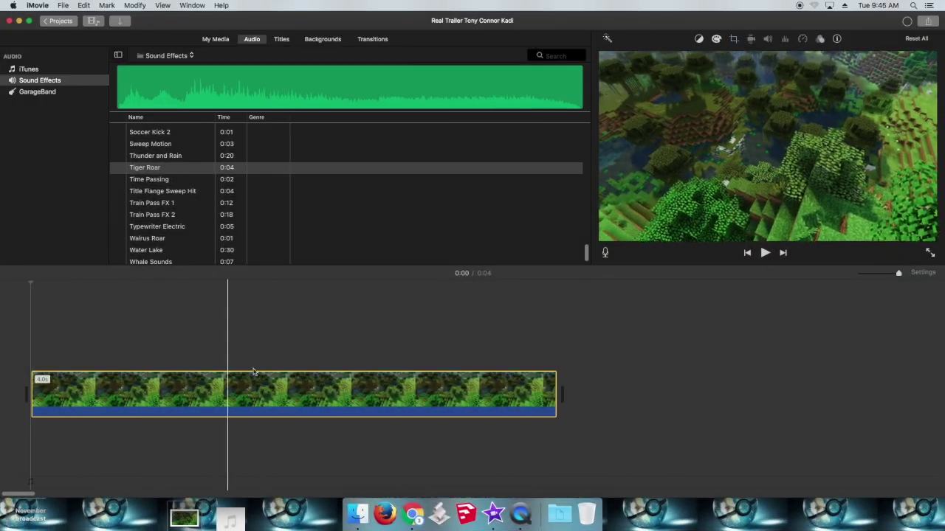
- Add the See You song from the Dock beneath the Minecraft clip and select it
mouse_move(230, 521)
mouse_down()
mouse_move(249, 459)
mouse_move(101, 458)
mouse_move(101, 469)
mouse_up()
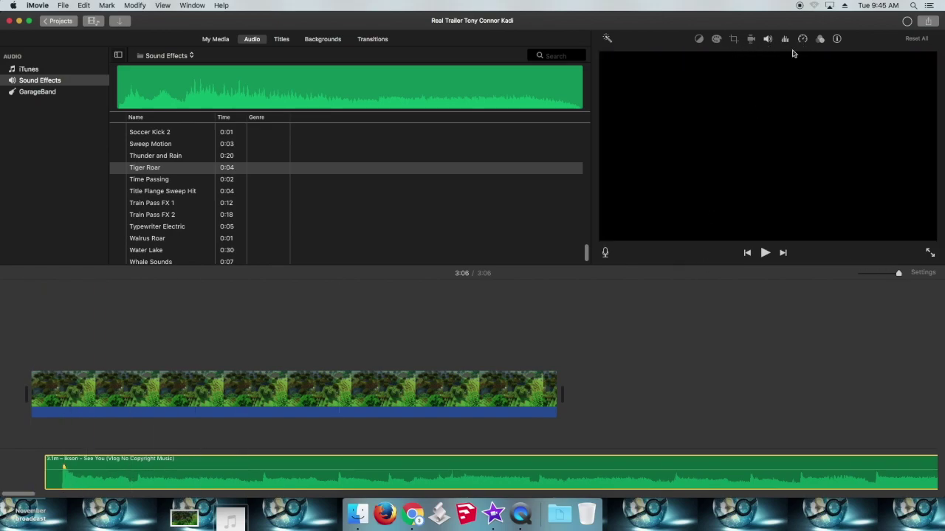
click(726, 465)
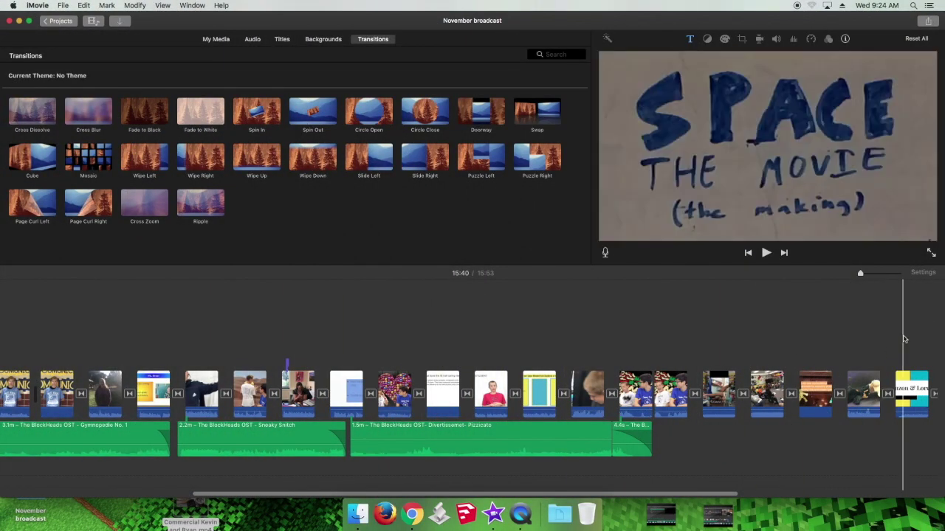
drag(608, 494, 789, 497)
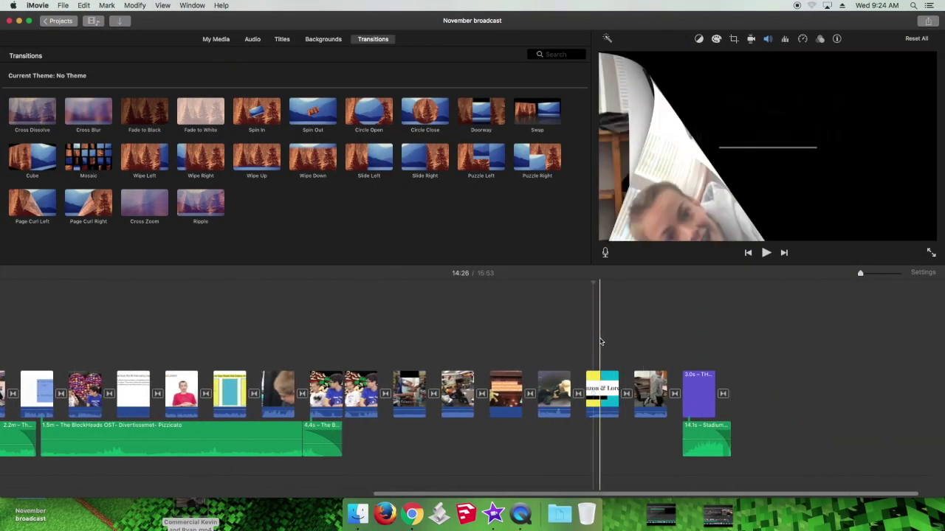